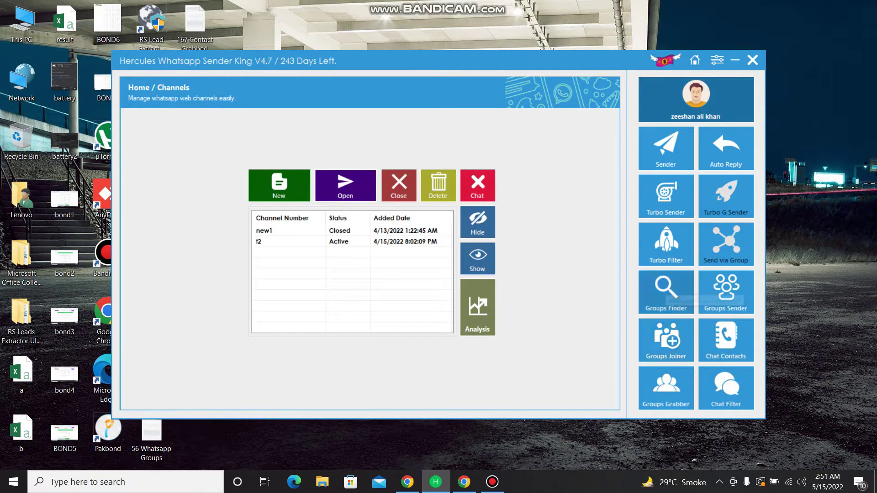
Search the Groups Finder for 'United State America', replacing the mistyped 'pakistan' keyword.
left_click(666, 290)
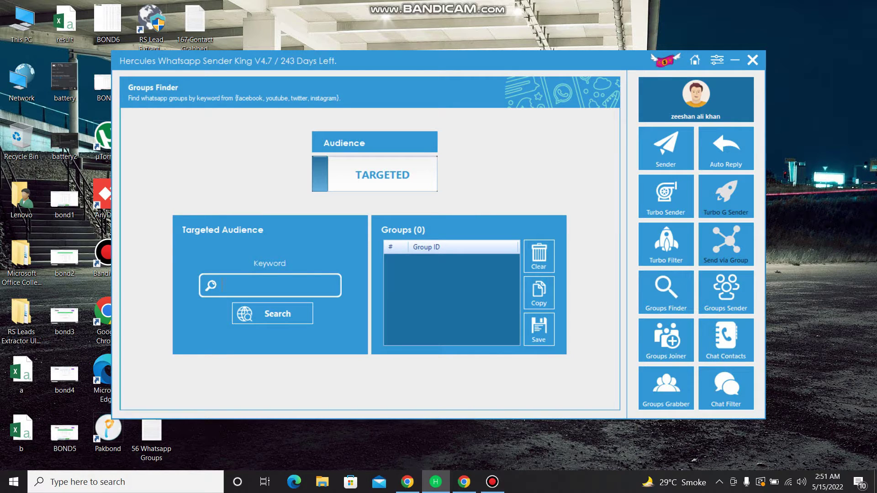
type("pakistan")
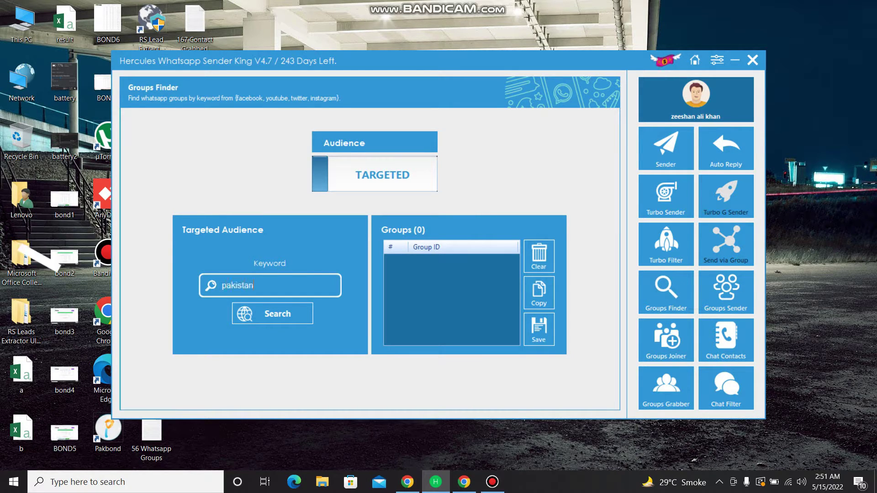
key("BackSpace")
key("BackSpace")
key("BackSpace")
key("BackSpace")
key("BackSpace")
key("BackSpace")
key("BackSpace")
key("BackSpace")
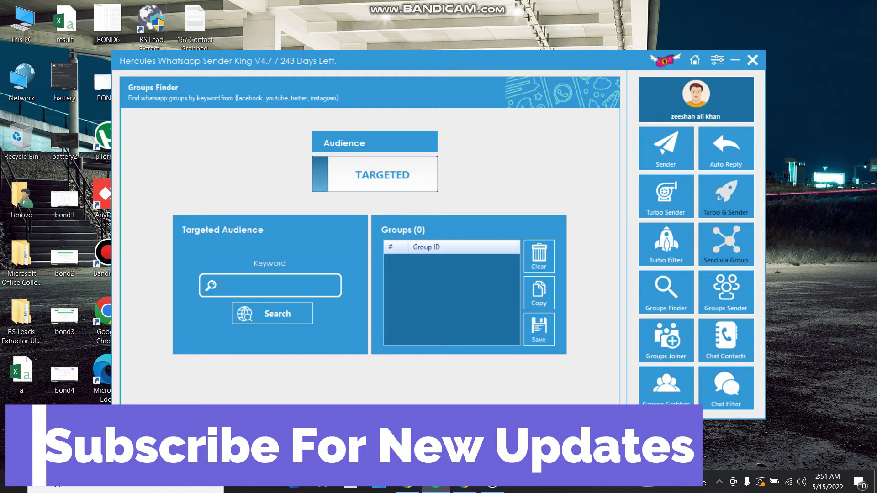
type("Un")
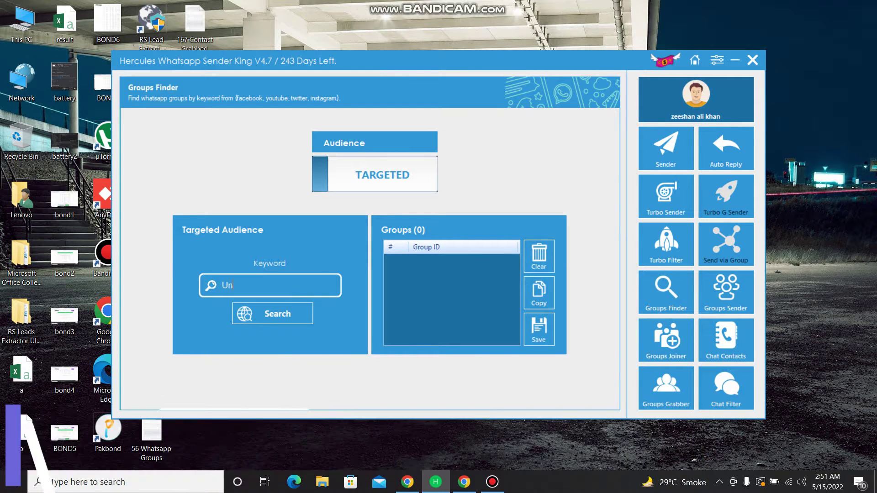
type("ited State")
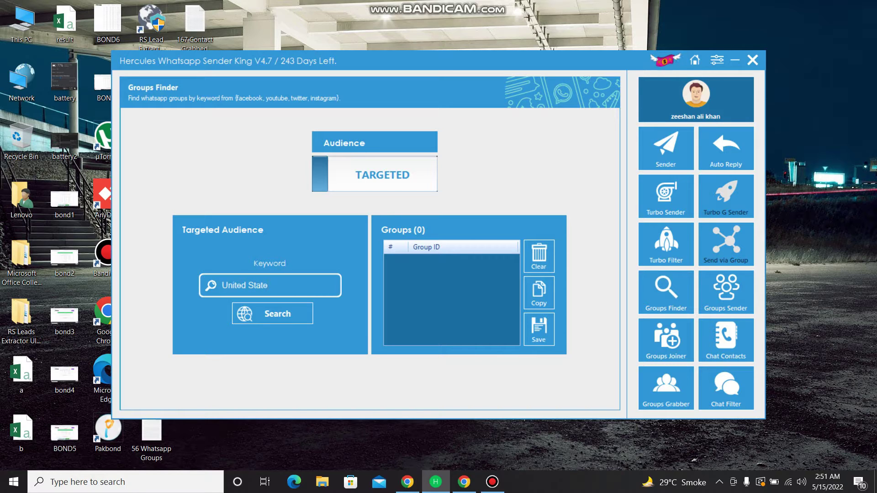
type(" America")
key("Return")
key("Return")
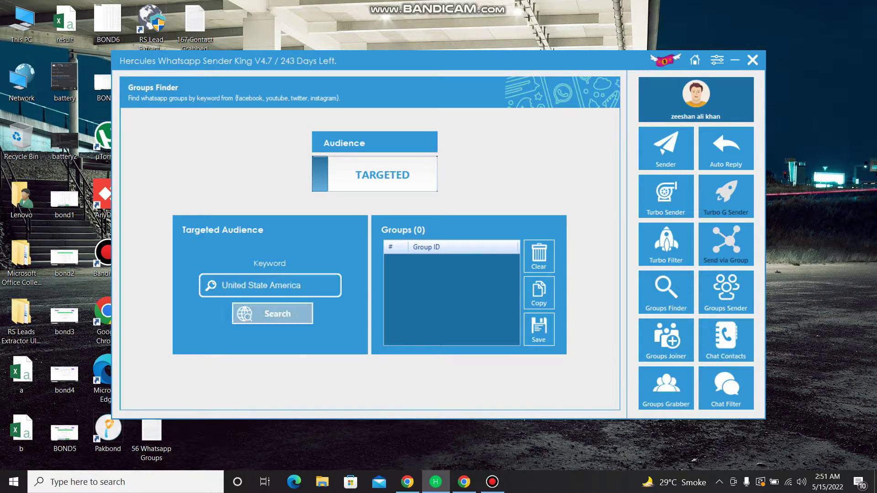
key("Return")
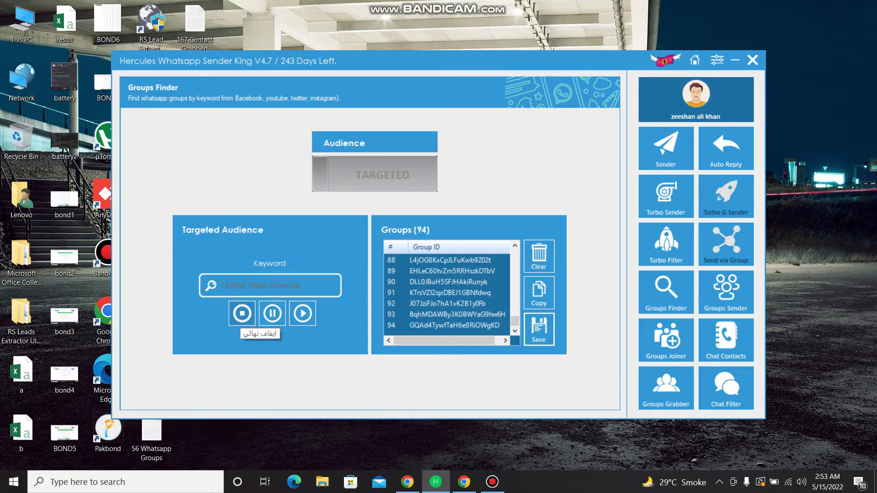
Stop the group search and copy all 73 found group IDs to the clipboard.
left_click(242, 313)
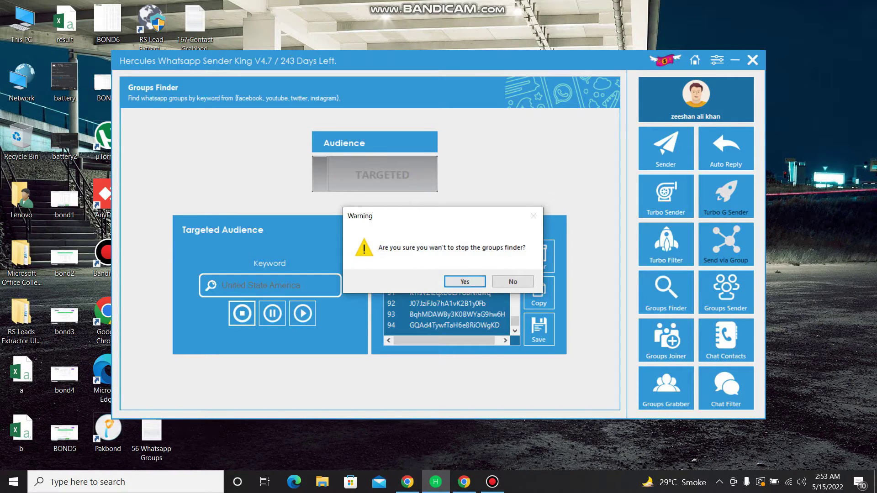
key("Return")
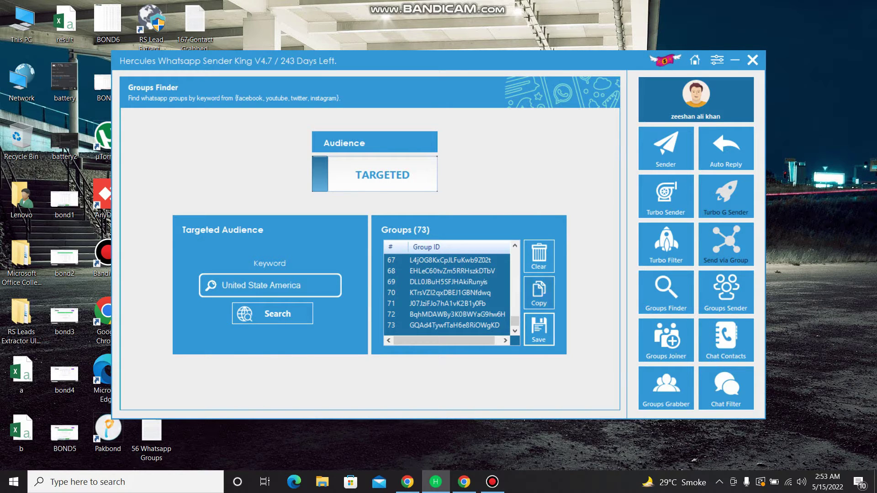
left_click(539, 294)
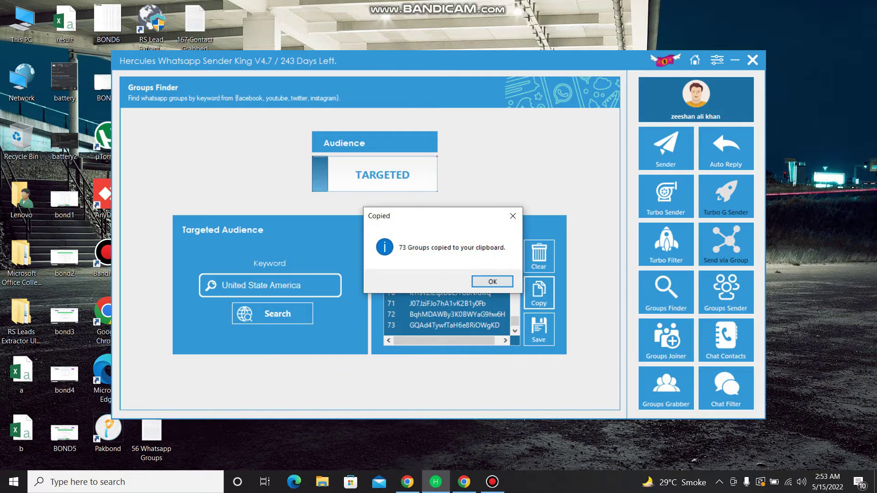
key("Return")
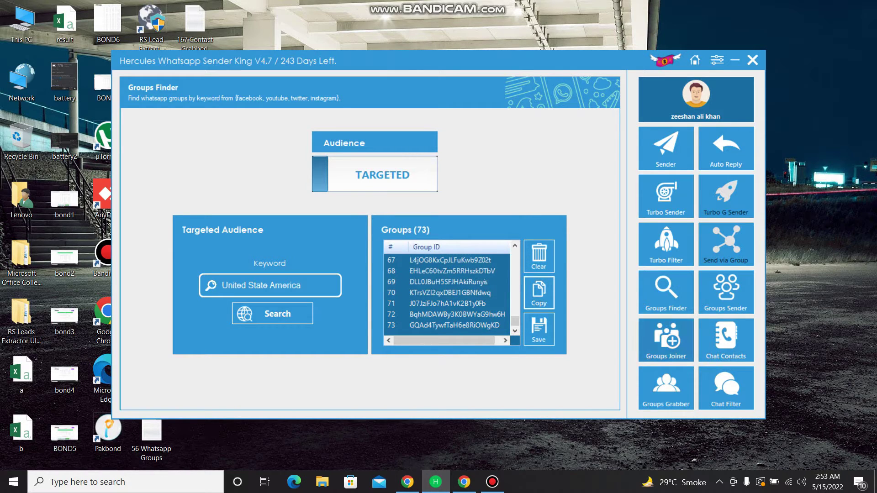
left_click(666, 339)
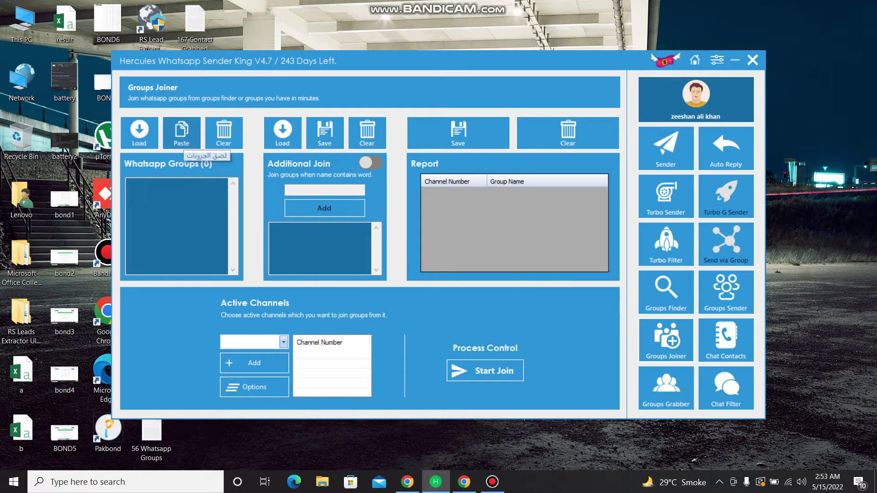
Paste the 73 group IDs into Groups Joiner, add channel t2, and start joining.
left_click(182, 133)
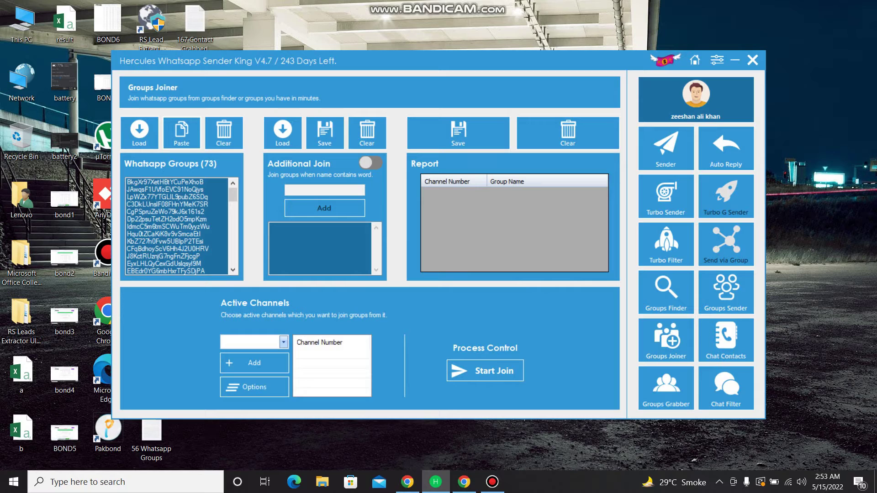
left_click(283, 342)
left_click(254, 355)
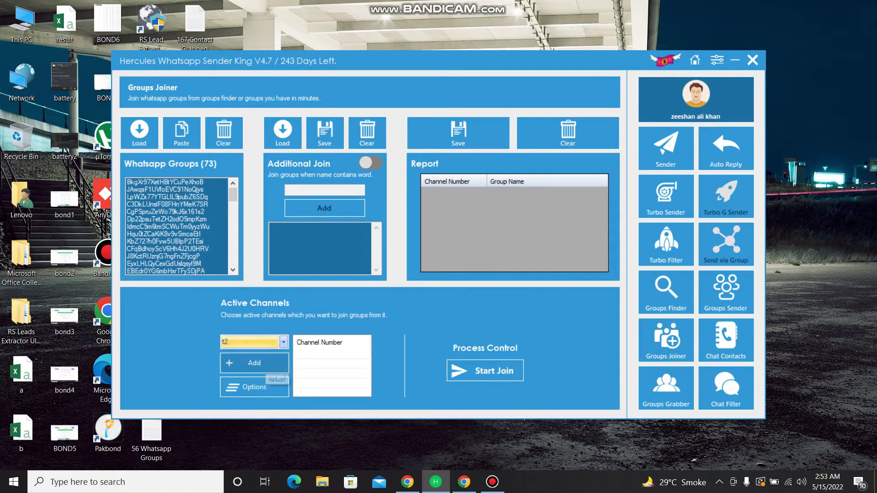
left_click(255, 362)
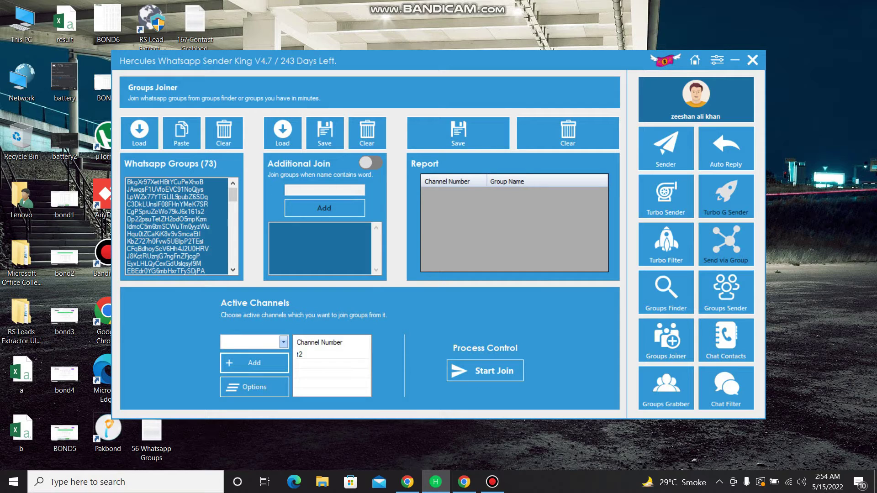
left_click(485, 371)
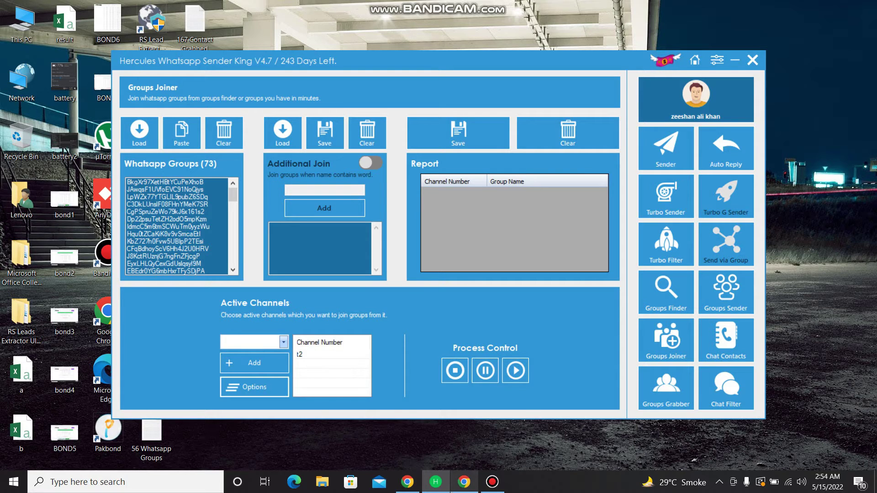
left_click(464, 482)
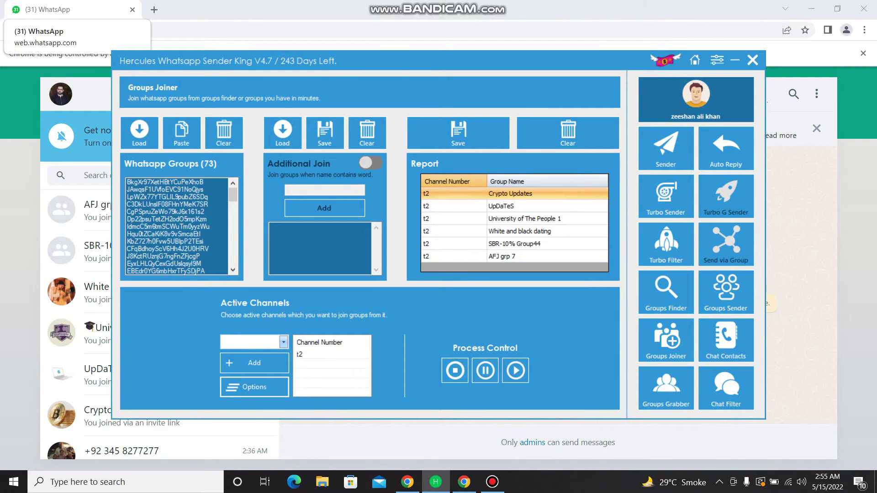
Open the AFJ grp 7, SBR-10% Group44, University of The People 1 and UpDaTeS chats.
left_click(69, 9)
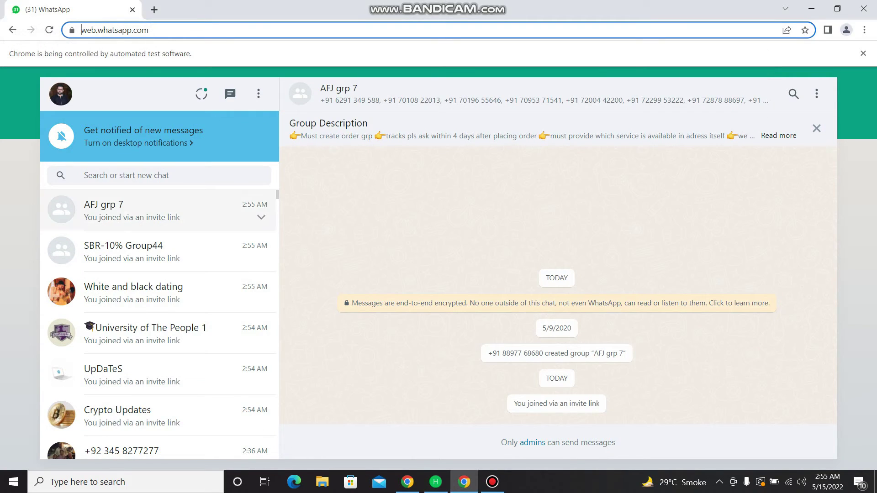
left_click(160, 210)
left_click(160, 251)
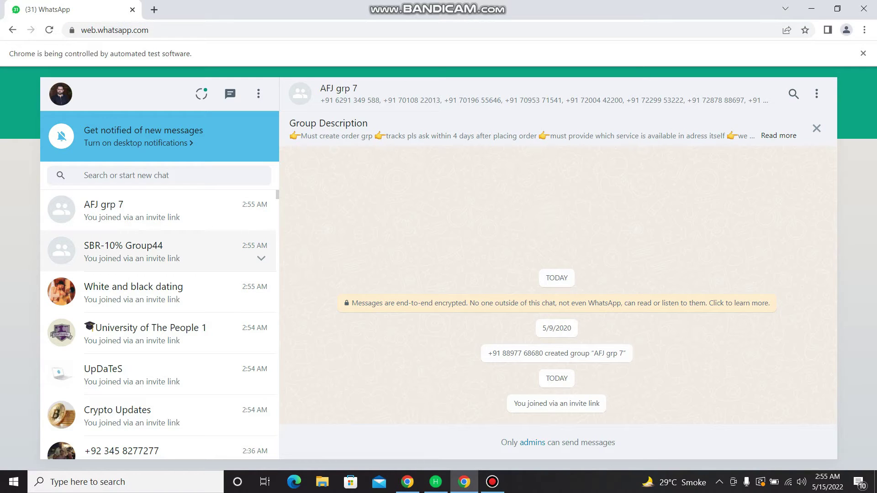
left_click(160, 333)
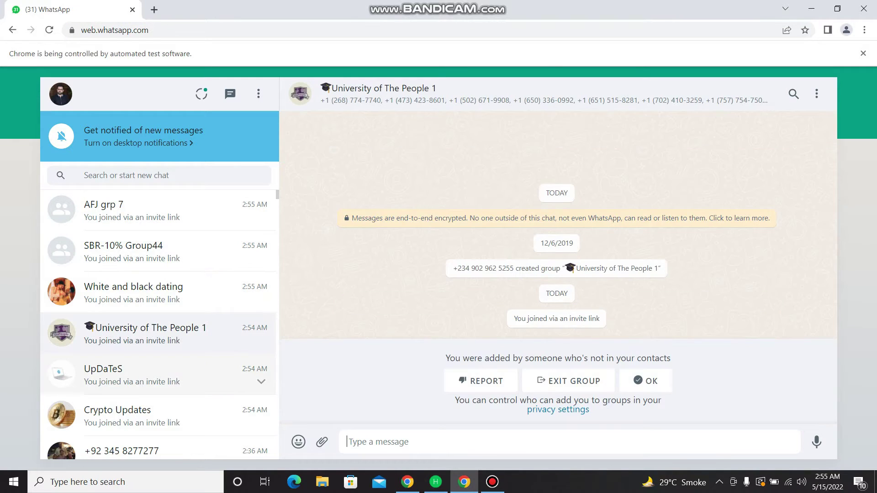
left_click(160, 374)
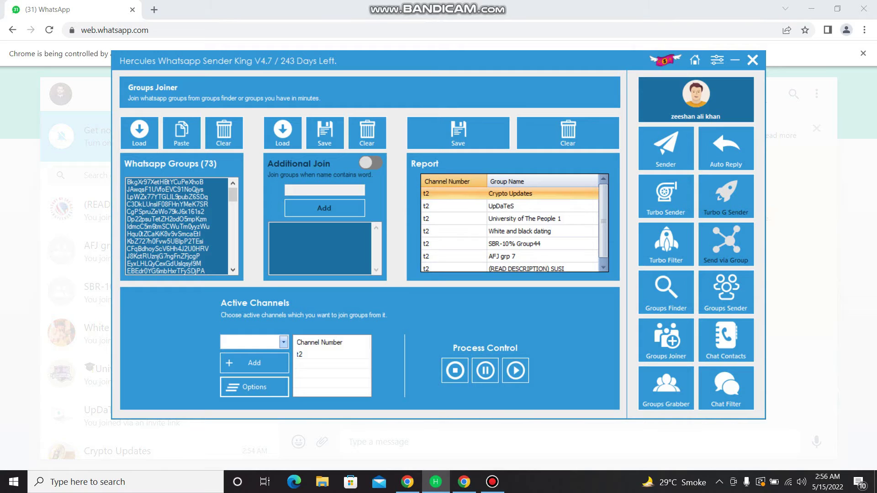
Stop the group joining process and remove channel t2 from the active channels.
left_click(455, 371)
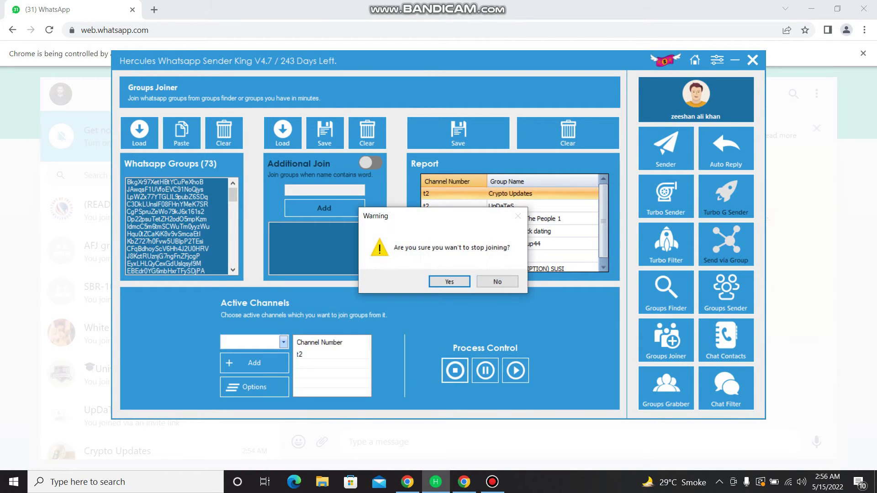
left_click(449, 282)
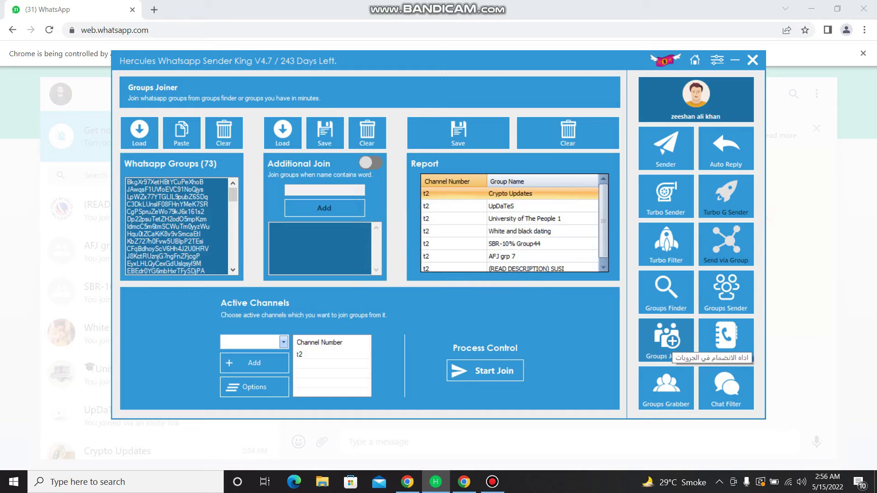
left_click(320, 355)
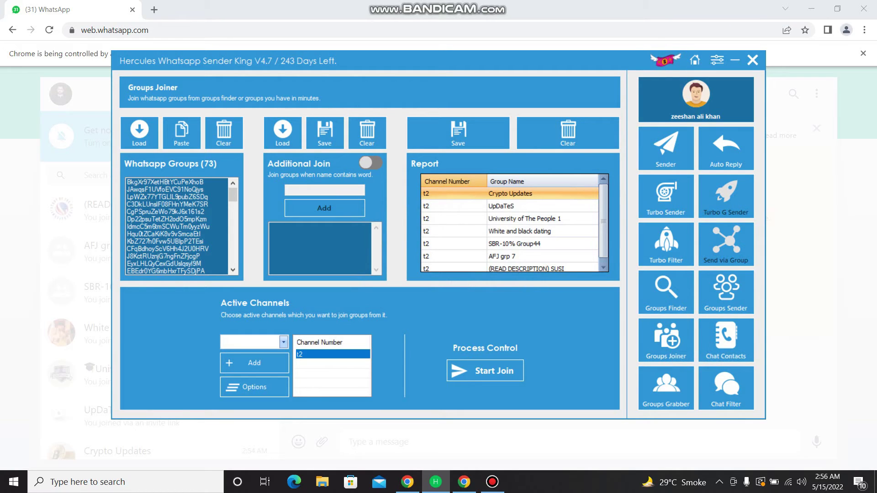
left_click(254, 387)
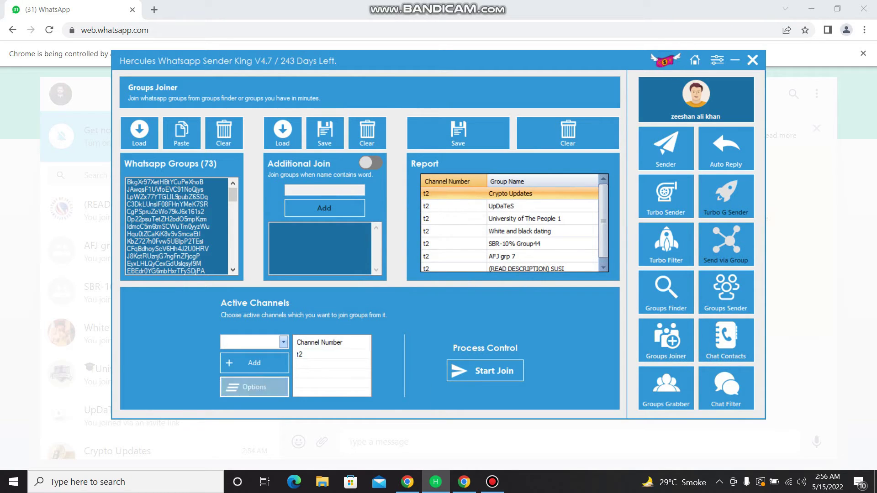
left_click(348, 406)
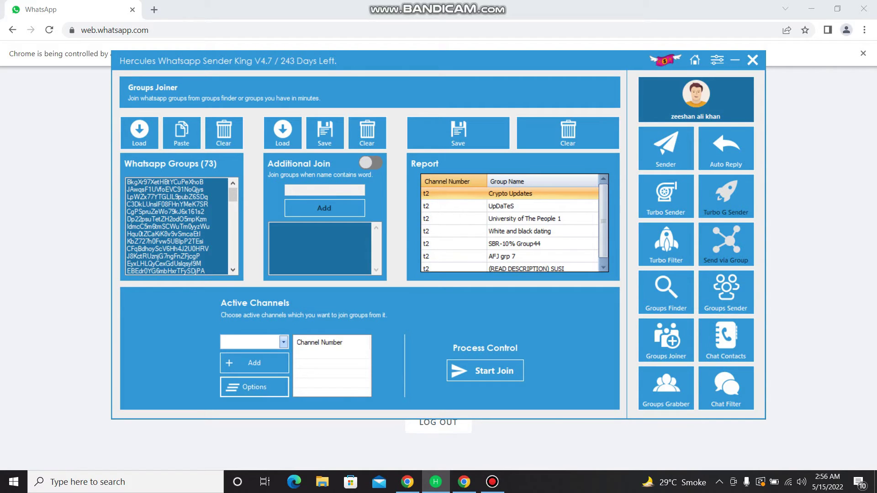
Clear the join report and empty the joiner's group list to 0.
left_click(568, 132)
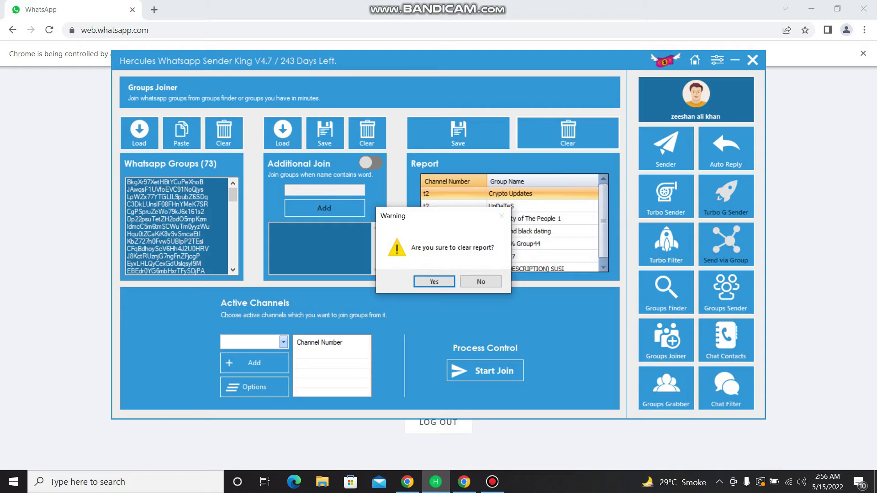
key("Return")
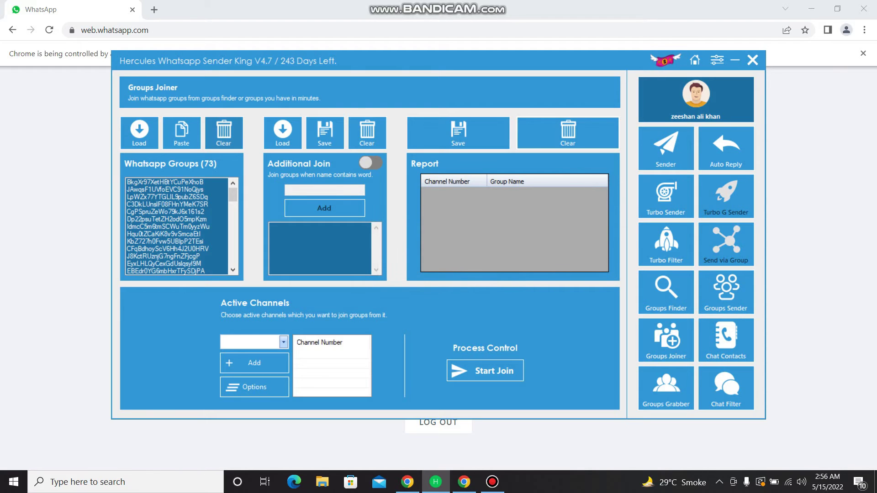
left_click(224, 146)
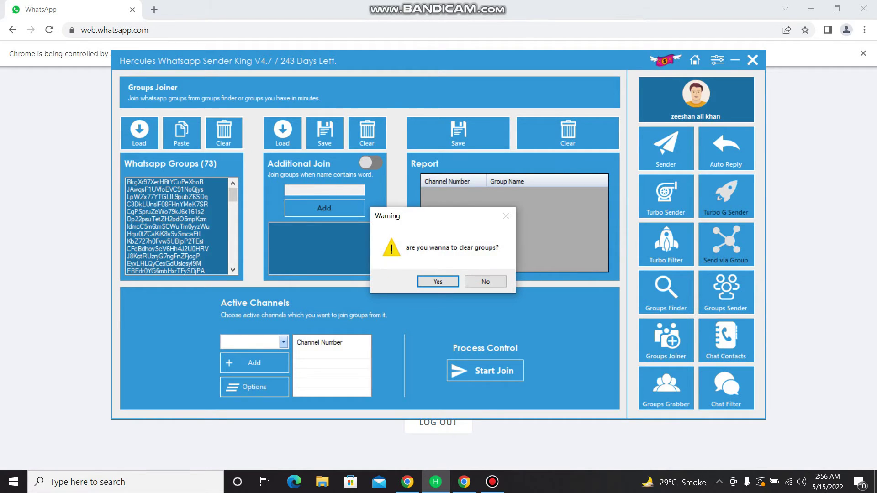
key("Return")
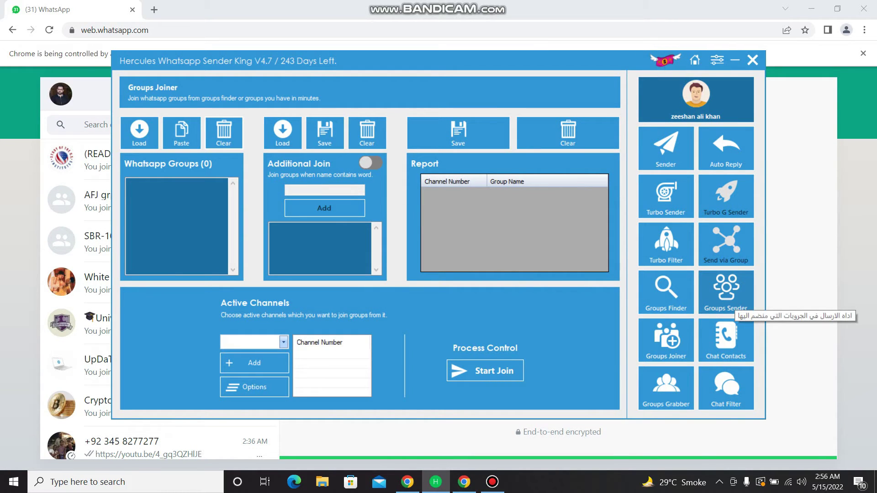
Load channel t2's 55 groups into Groups Sender and untick them all.
left_click(725, 295)
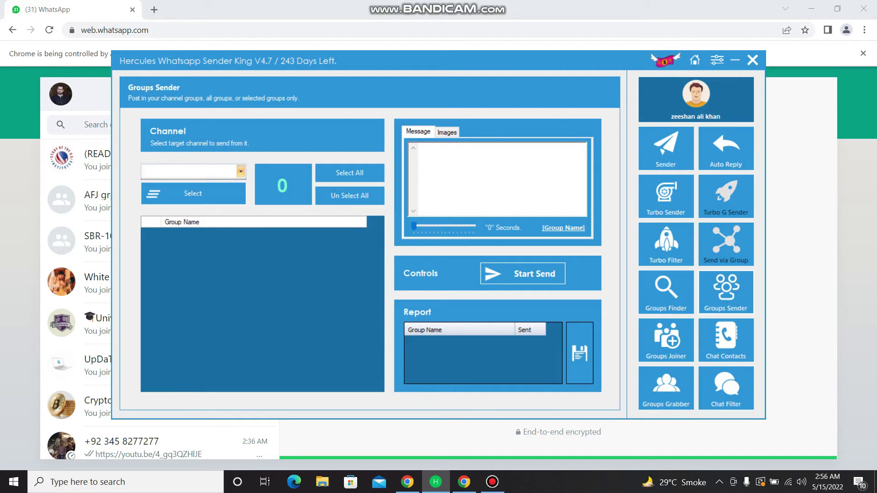
left_click(241, 172)
left_click(192, 184)
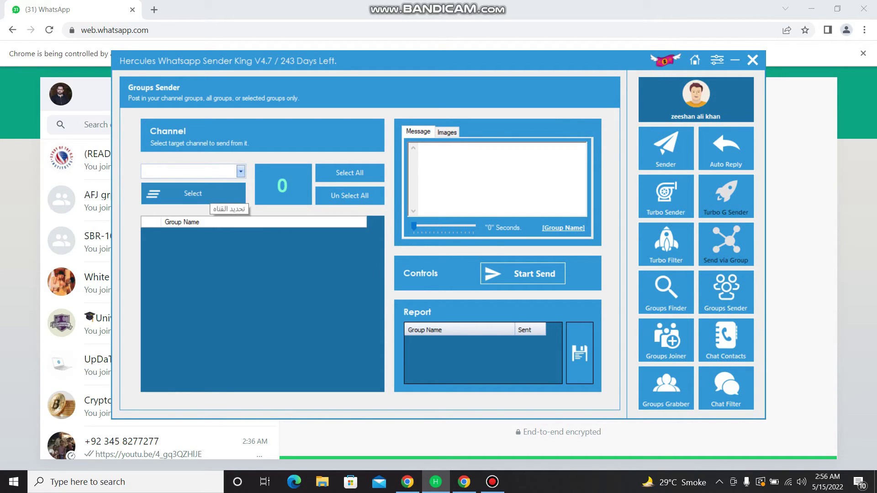
left_click(193, 194)
left_click(146, 181)
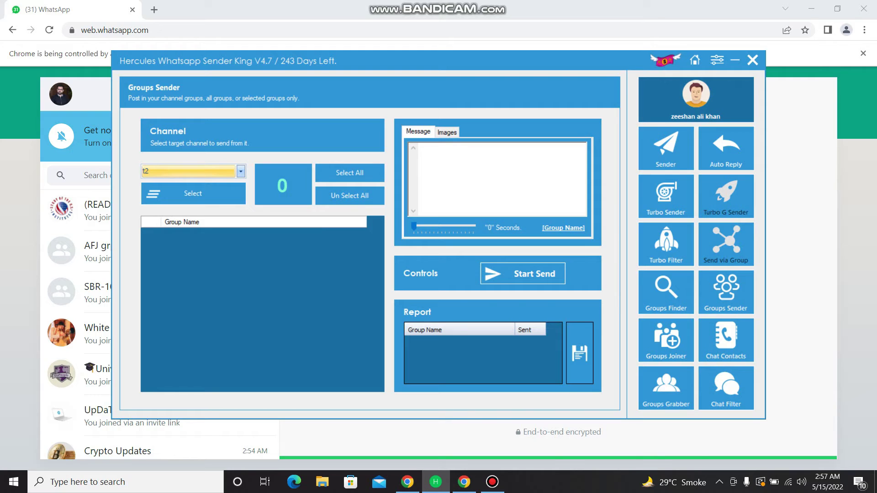
left_click(192, 193)
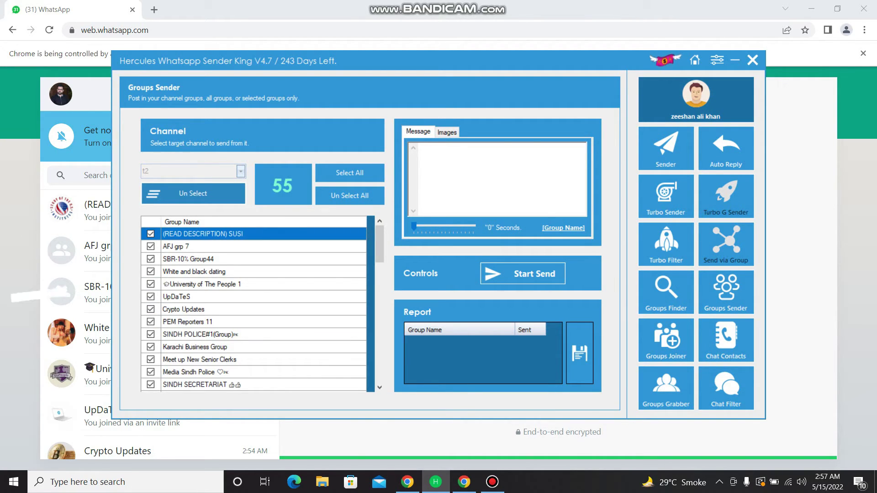
left_click(193, 194)
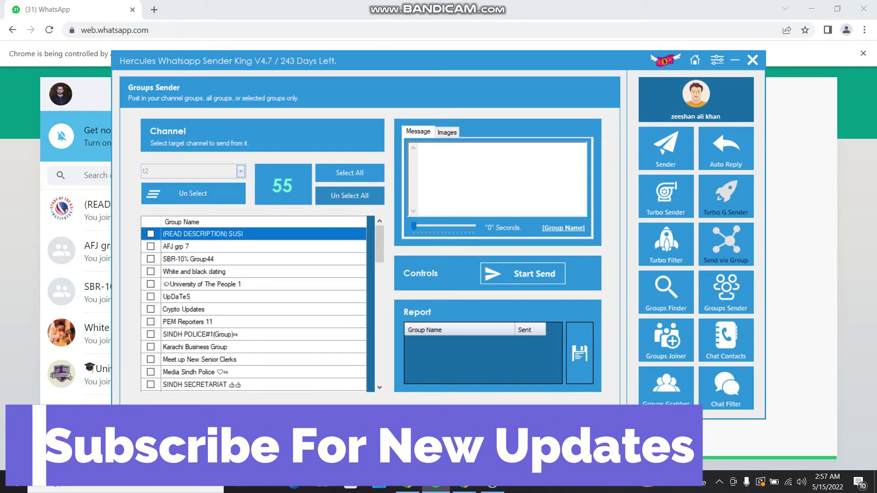
Tick SUSI, AFJ grp 7, SBR-10% Group44, White and black dating, University of The People 1, UpDaTeS, Crypto Updates.
left_click(150, 233)
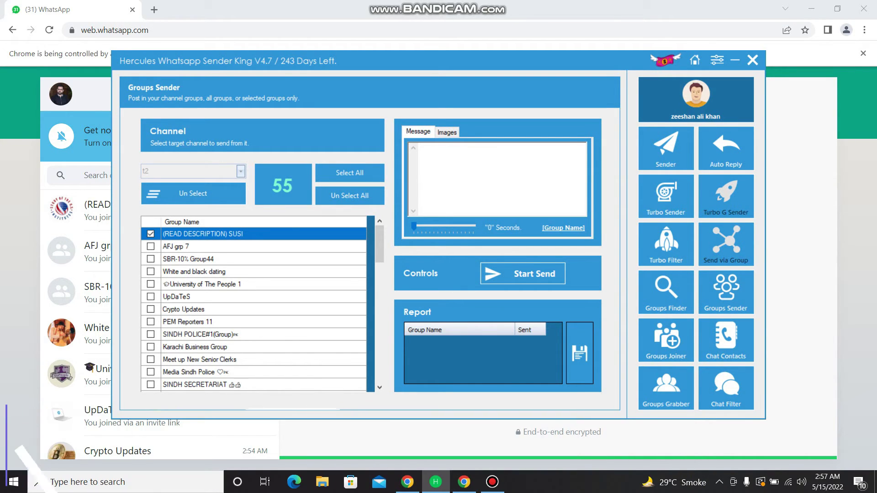
left_click(150, 246)
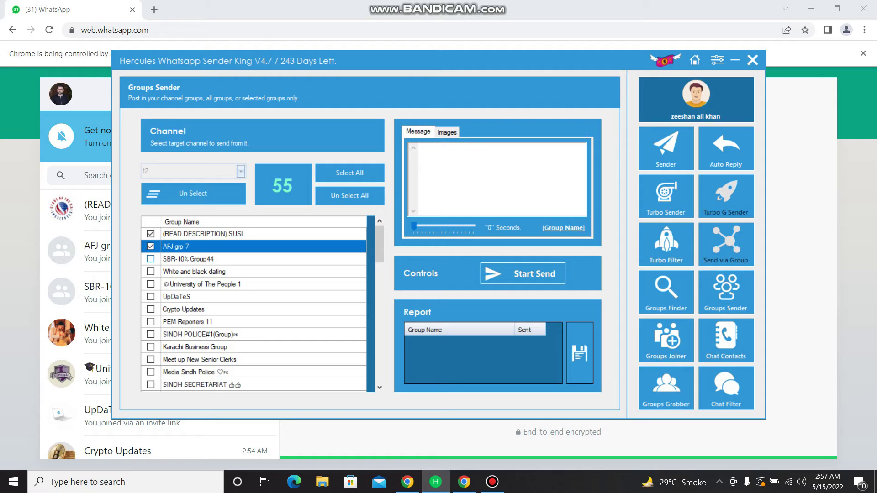
left_click(150, 259)
left_click(151, 271)
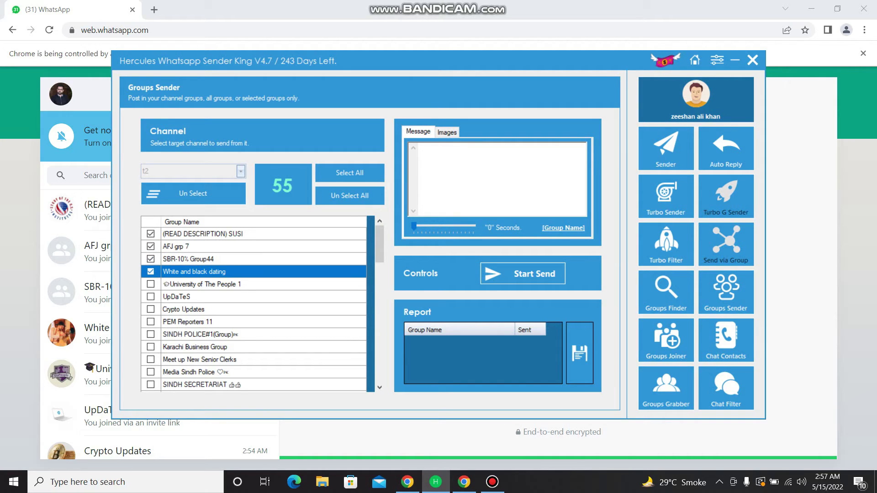
left_click(150, 284)
left_click(151, 296)
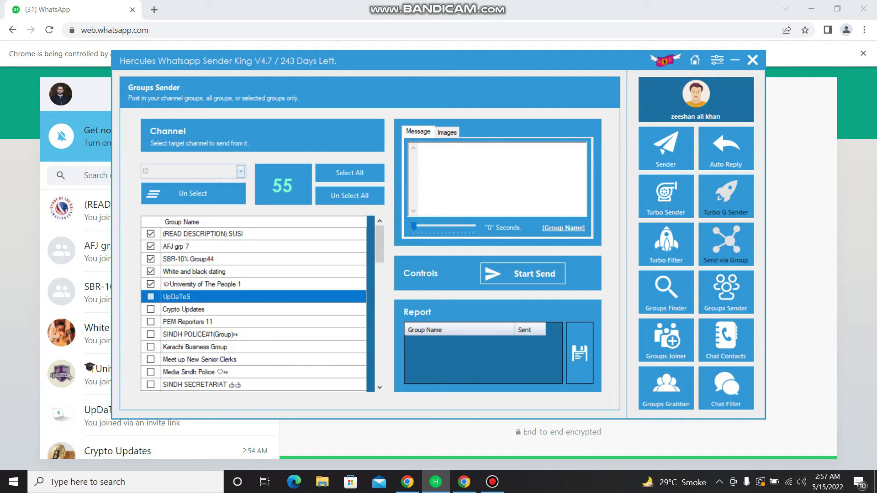
left_click(150, 309)
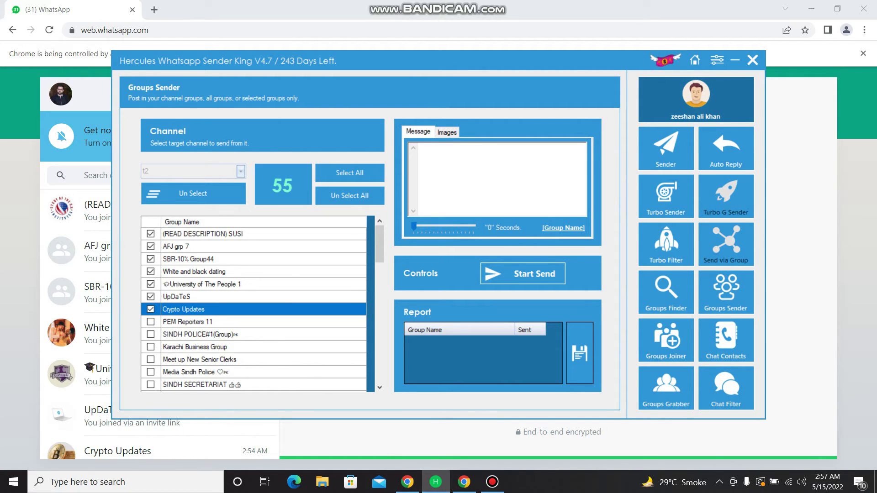
Set a 5-second delay and write the 'Helloo Whatsapp Group Finder and Auto Joiner' promo with [[GROUP_NAME]].
left_click_drag(413, 225, 419, 226)
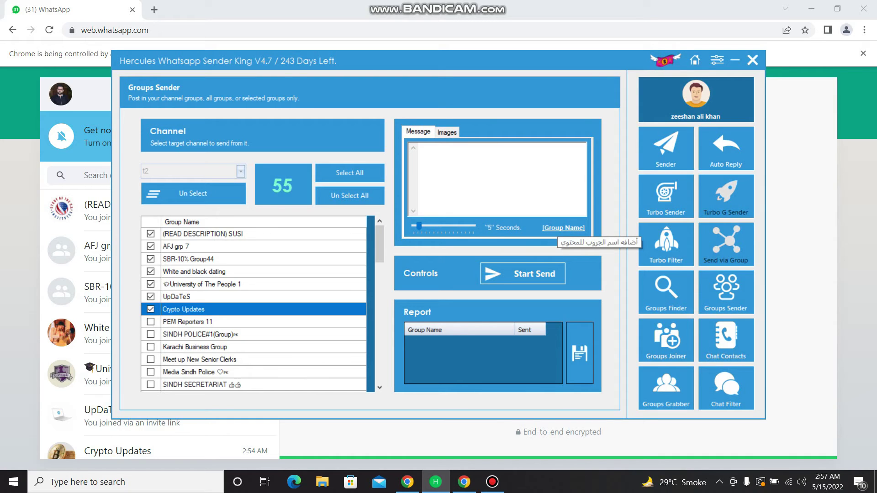
left_click(563, 228)
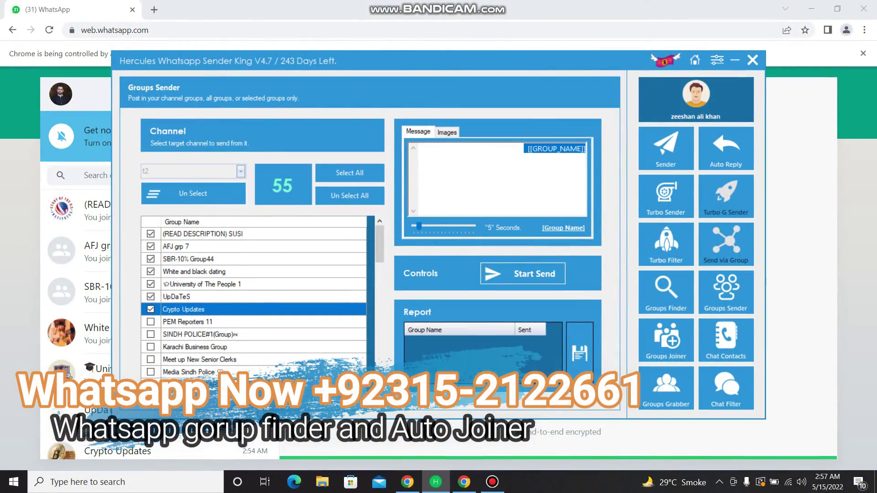
left_click(529, 148)
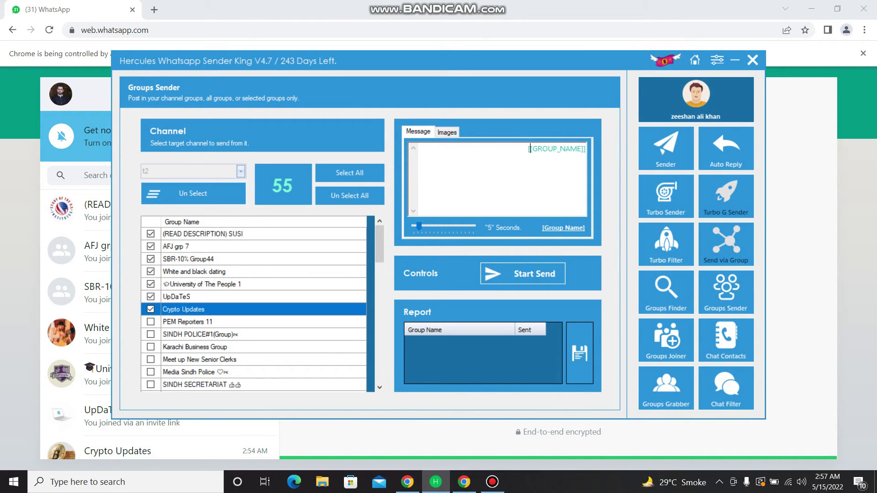
key("Home")
key("Return")
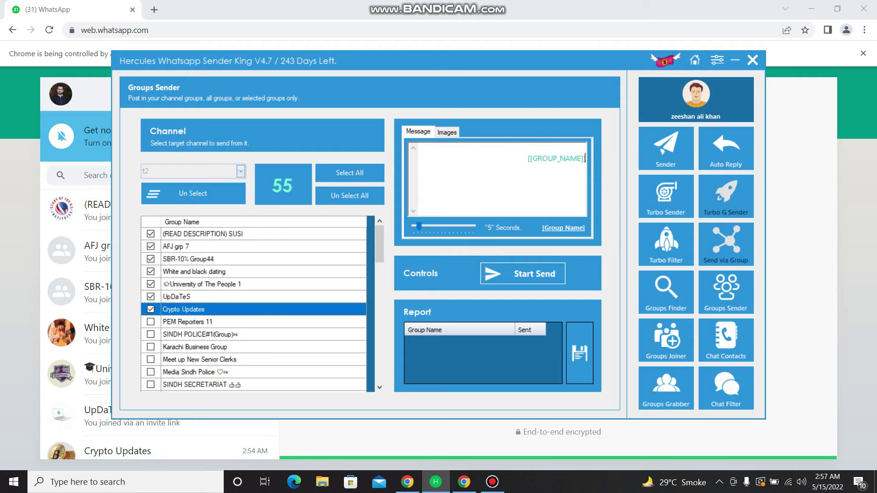
type("Helloo")
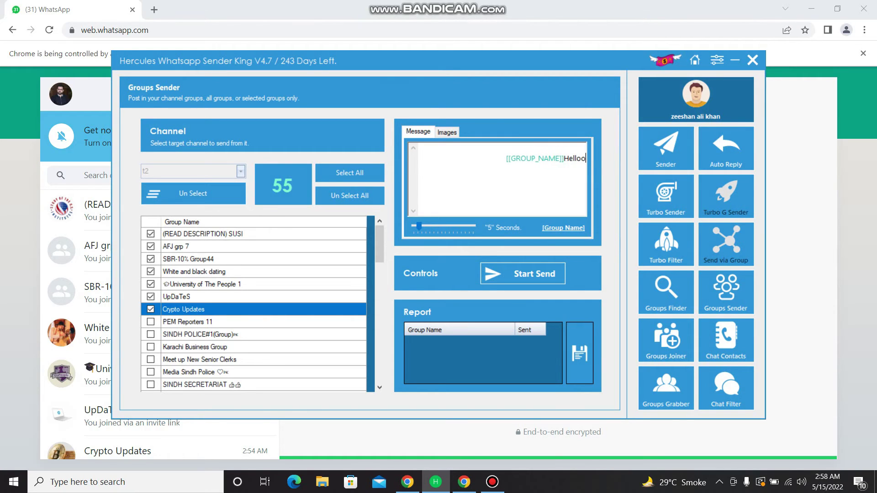
type(" Whatsapp")
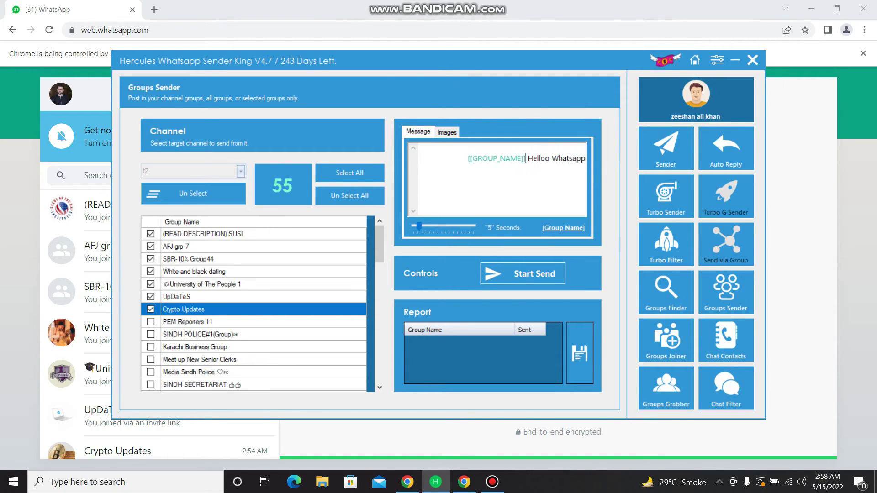
type(" Group Finder and")
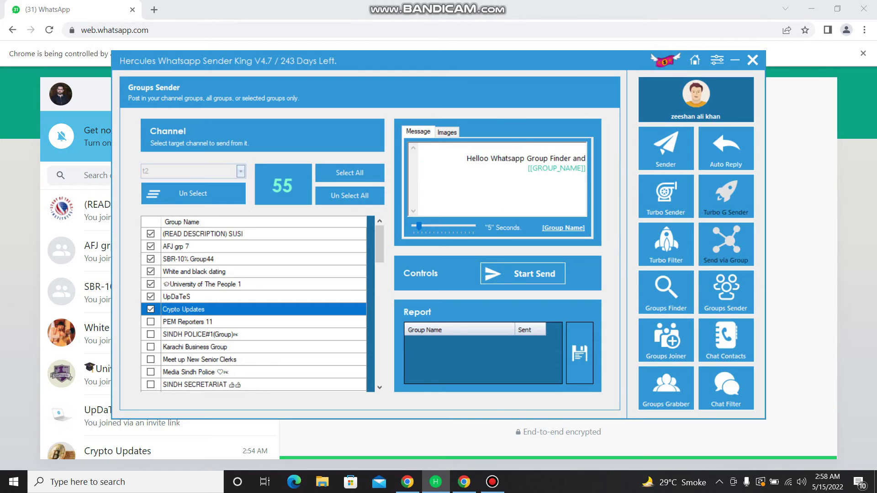
type(" Auto Joiner wor")
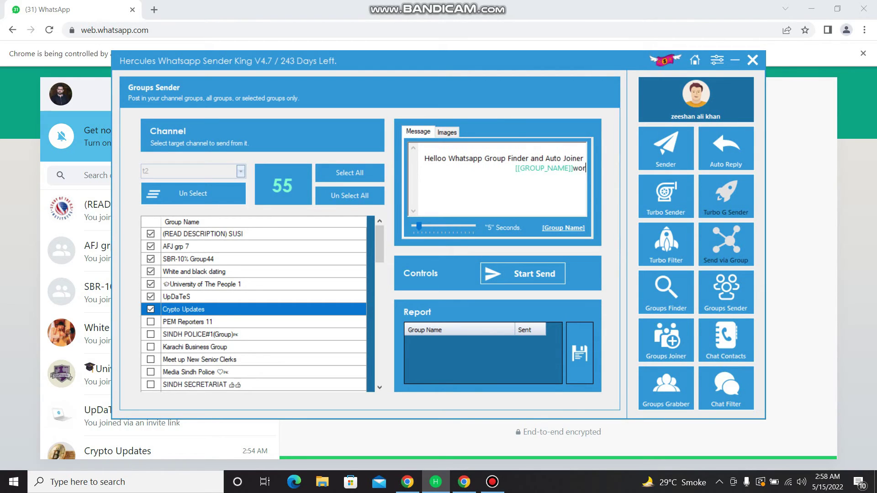
type("ld best amazing")
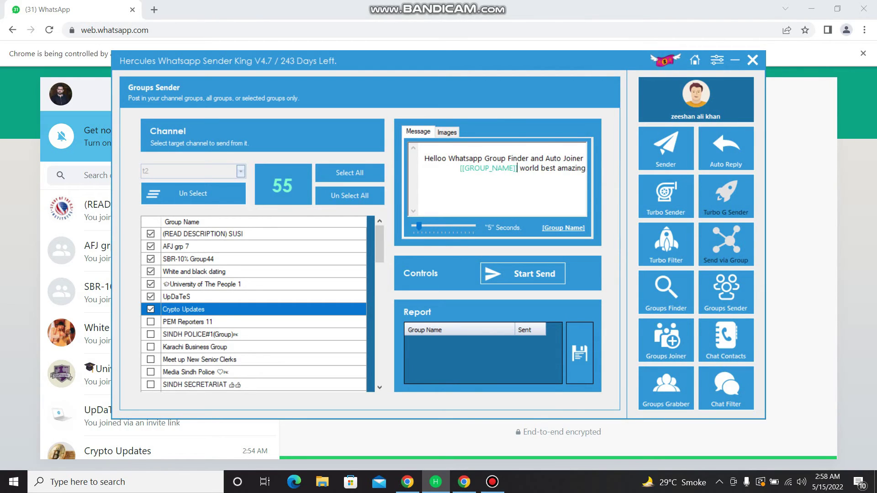
type(" marketing softwar")
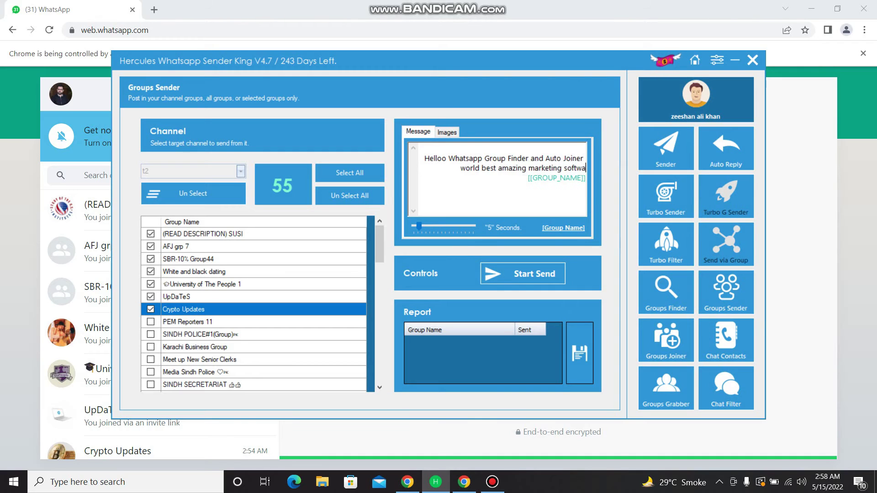
type("e available [[GROUP_NAME]] now")
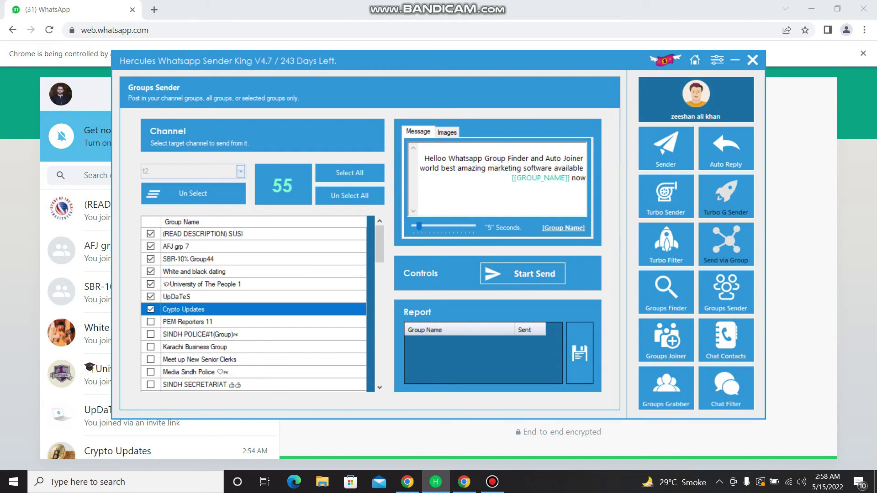
type(" please contact")
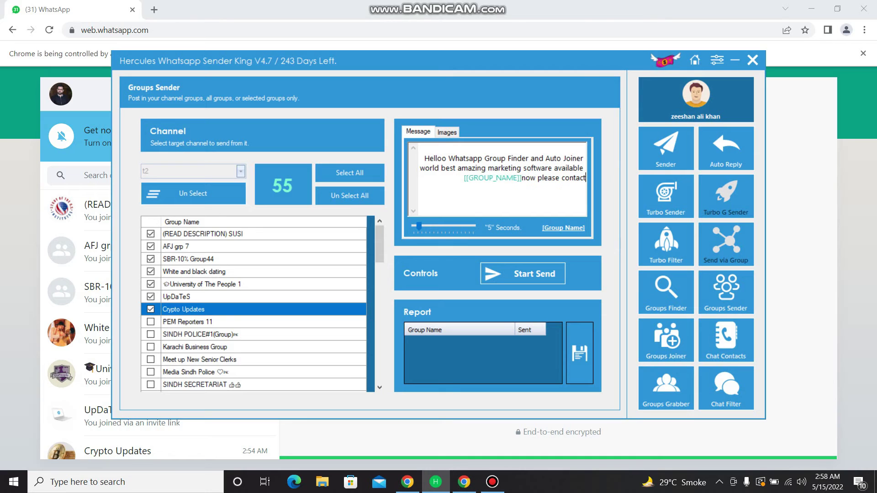
key("BackSpace")
key("BackSpace")
key("BackSpace")
key("BackSpace")
key("BackSpace")
key("BackSpace")
key("BackSpace")
key("BackSpace")
key("BackSpace")
key("BackSpace")
key("BackSpace")
key("BackSpace")
key("BackSpace")
key("BackSpace")
key("BackSpace")
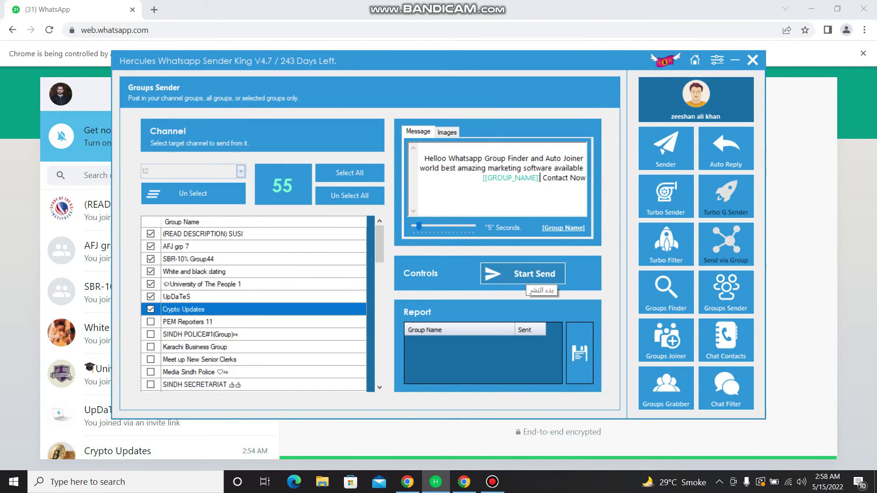
Start sending the promo to the ticked groups and watch it arrive in WhatsApp Web.
left_click(527, 276)
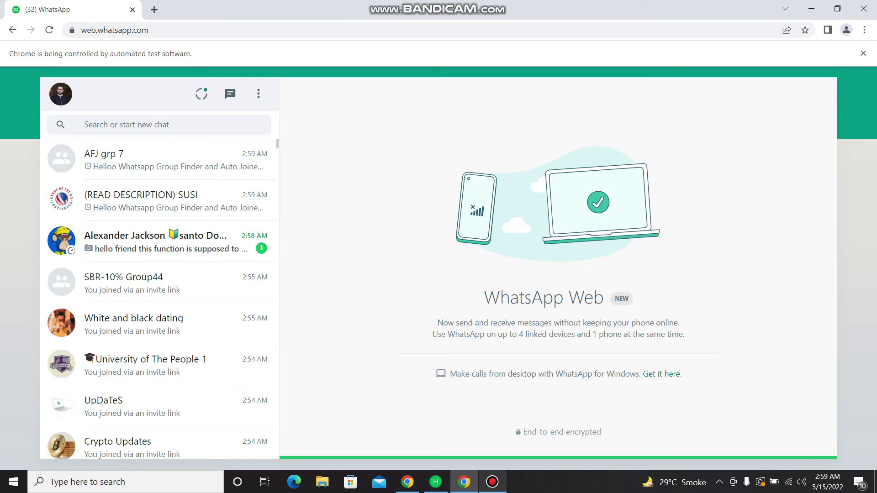
left_click(492, 482)
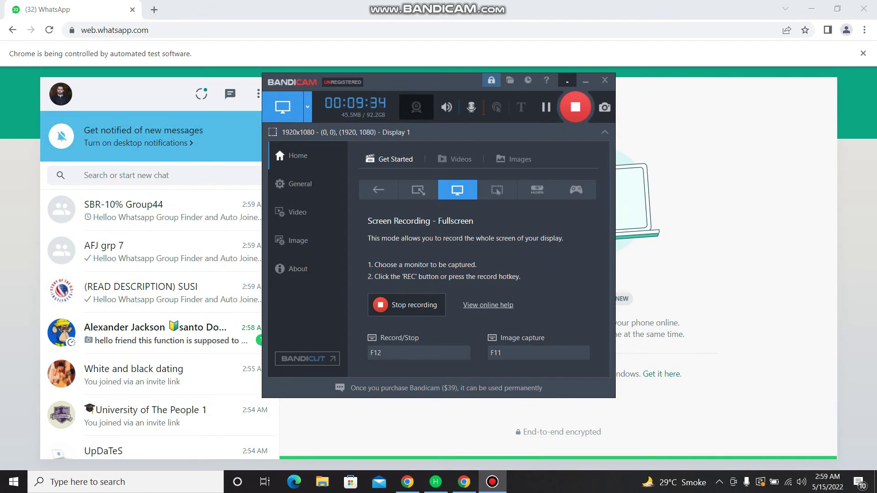
left_click(567, 82)
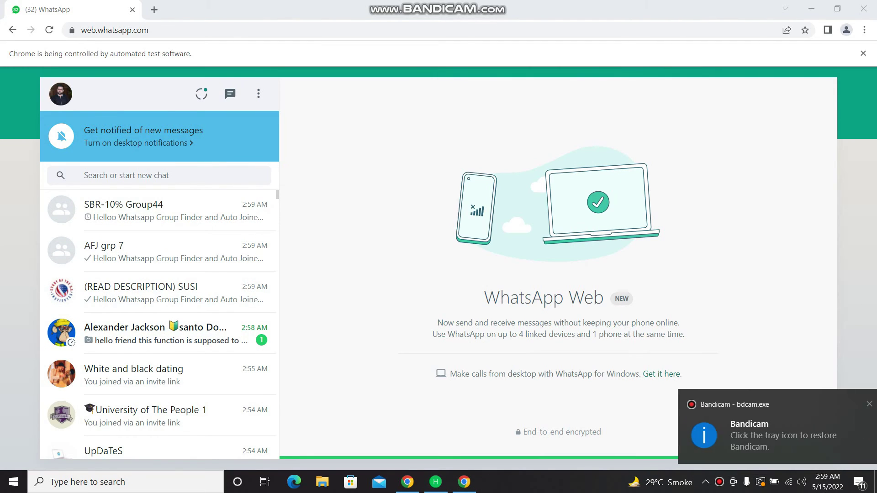
Check the report marking SUSI, AFJ grp 7 and SBR-10% Group44 as sent.
left_click(436, 482)
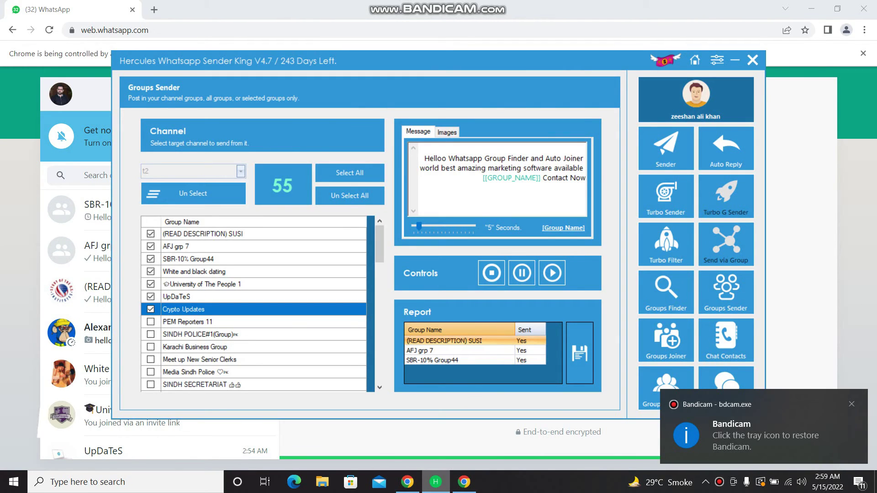